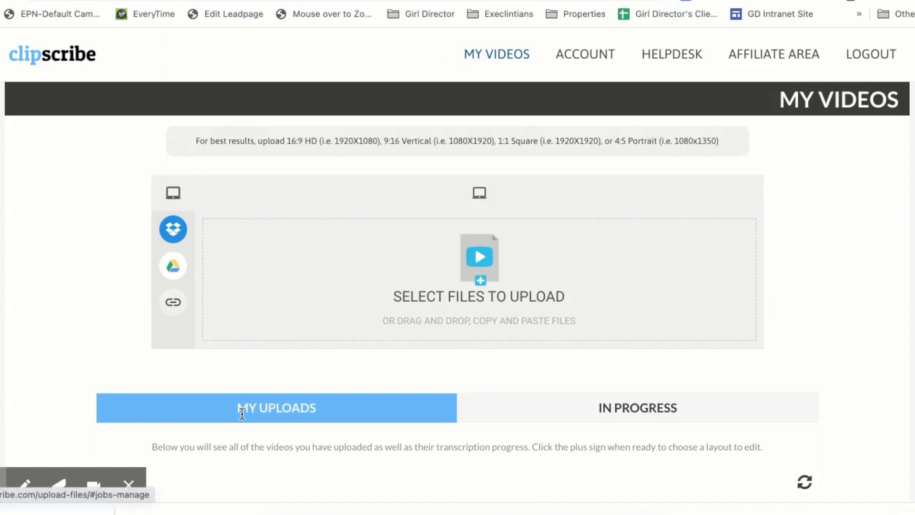
Upload the video file GD Community FB Ad YT Series.mov from the +GD Community folder on the computer.
mouse_move(188, 258)
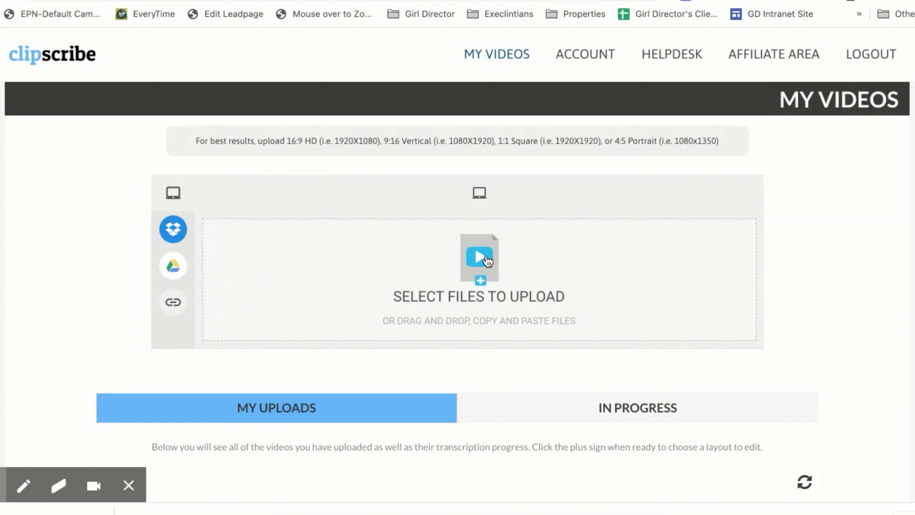
click(471, 262)
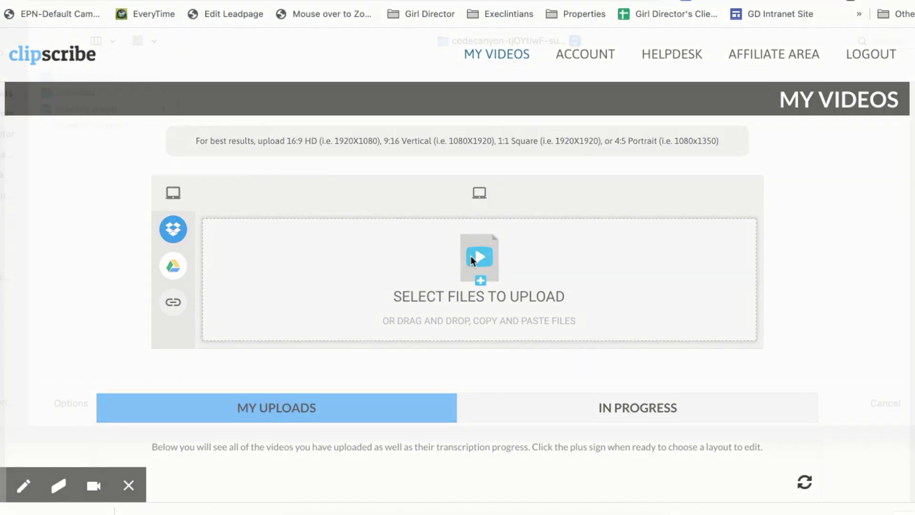
click(398, 97)
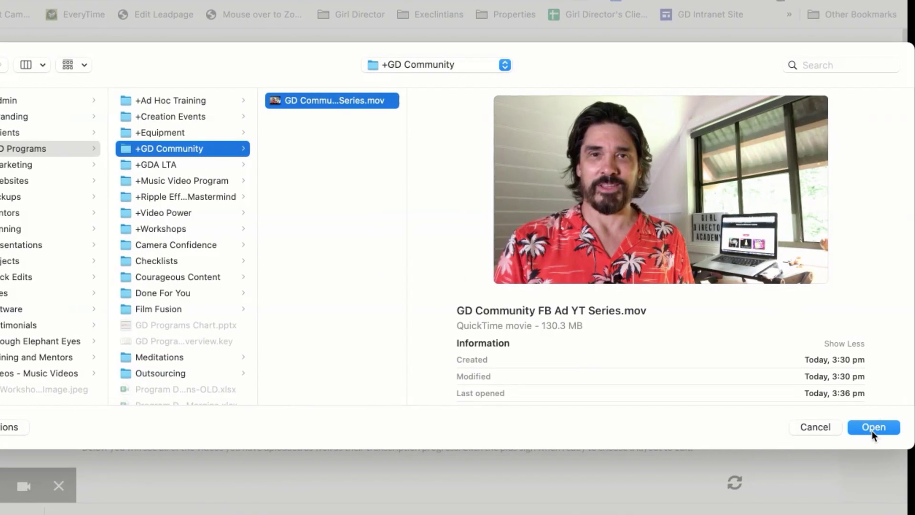
click(868, 426)
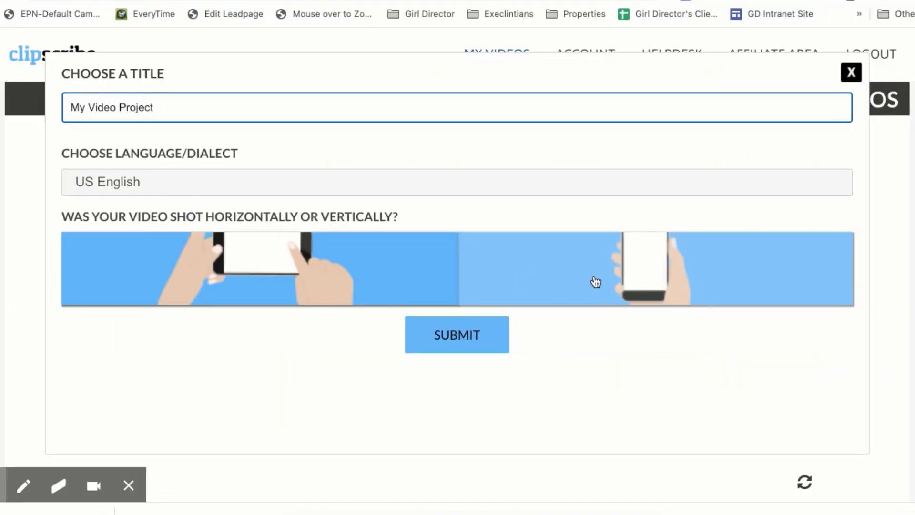
Submit the video as horizontal, in Australian English, titled "GD Community Advice on FB Ads on YT Videos", and continue to the uploads page.
click(262, 277)
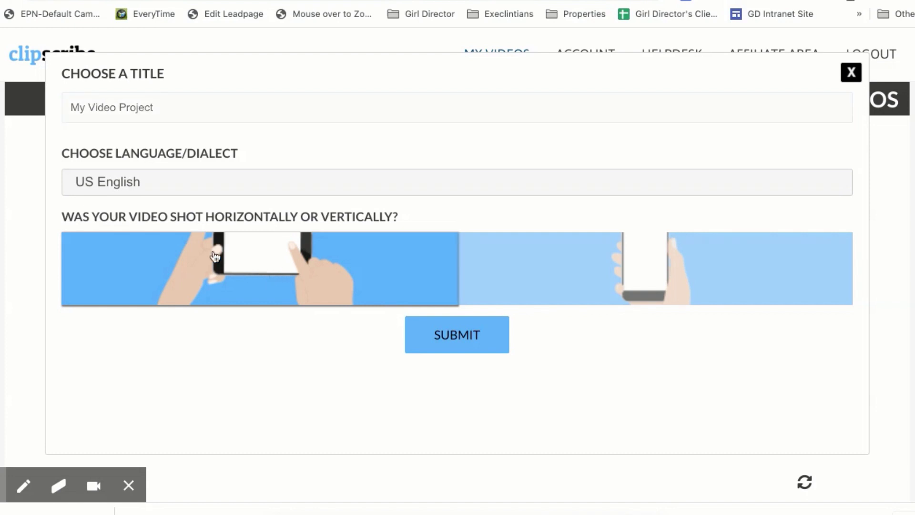
click(148, 188)
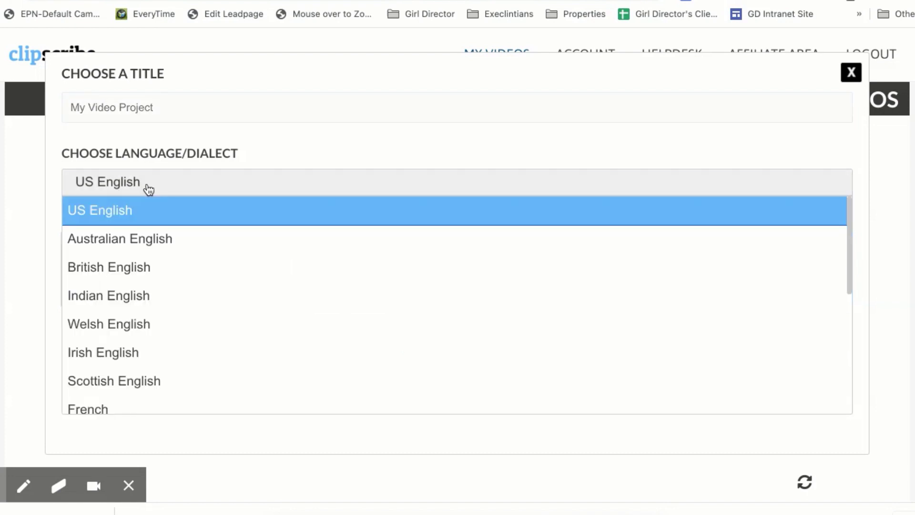
click(107, 237)
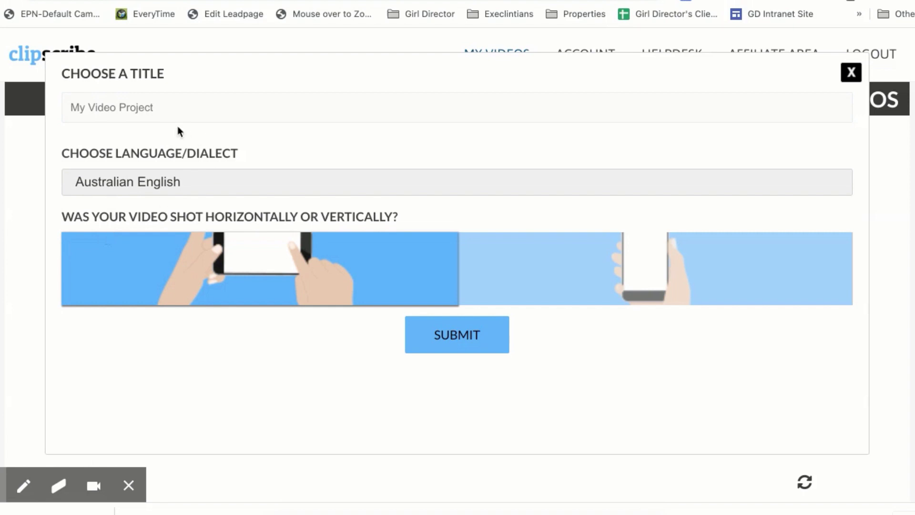
drag(153, 108, 26, 106)
text(GD Community Advice on FB Ads on YT Videos)
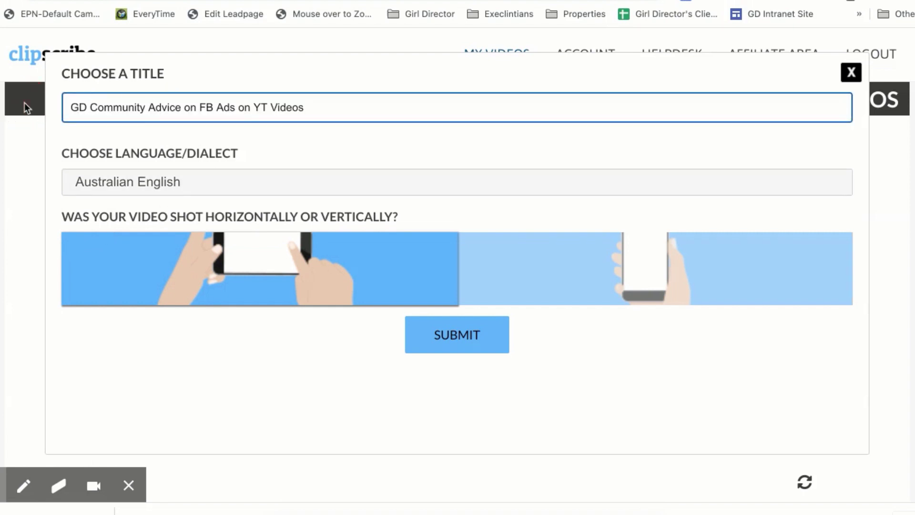
click(457, 342)
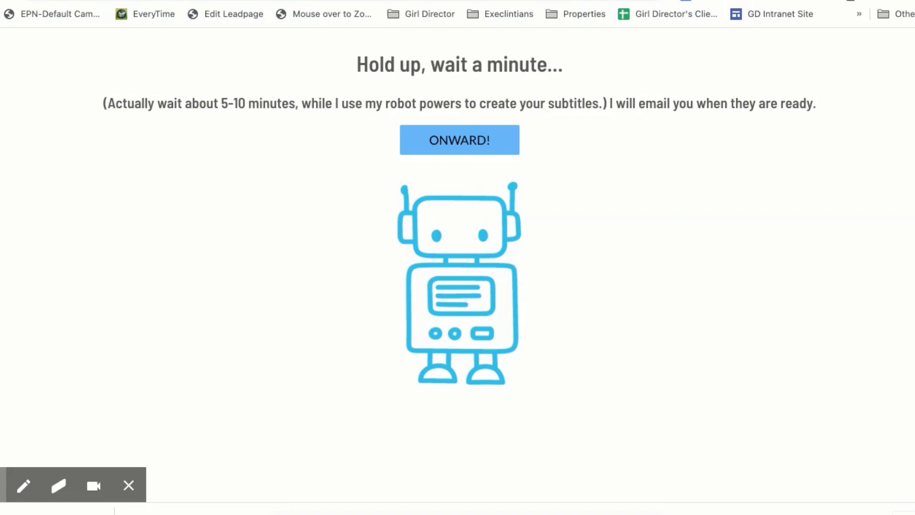
click(460, 143)
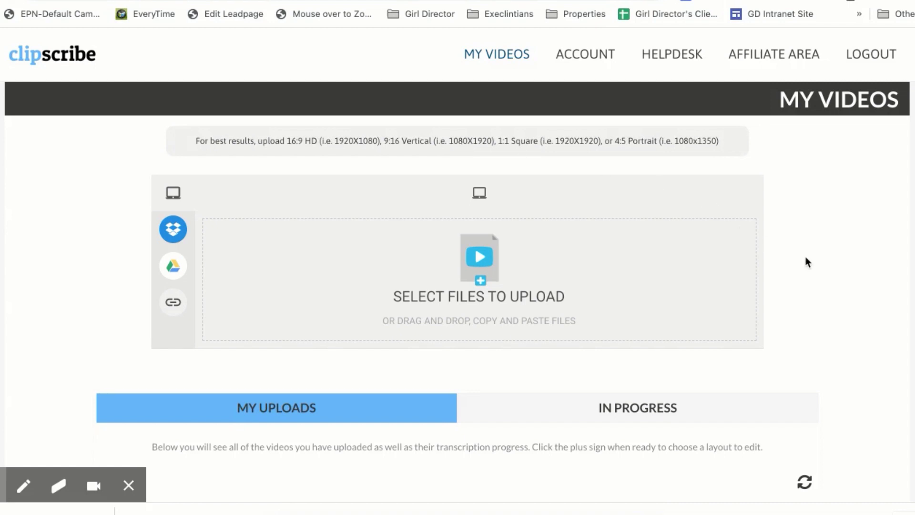
Switch to Gmail, follow the CHOOSE A LAYOUT NOW link in the ClipScribe e-mail, and open the layout choice for the GD Community Advice job.
scroll(806, 259, down, 3)
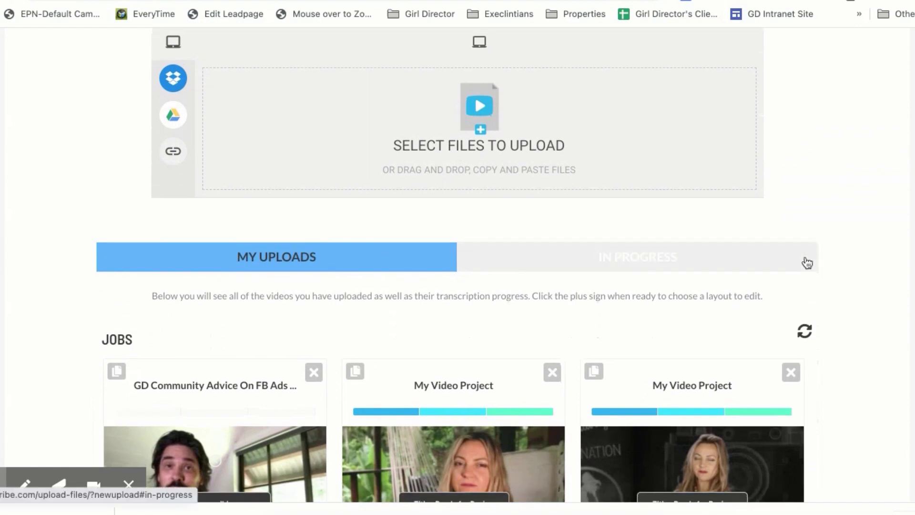
scroll(807, 261, down, 4)
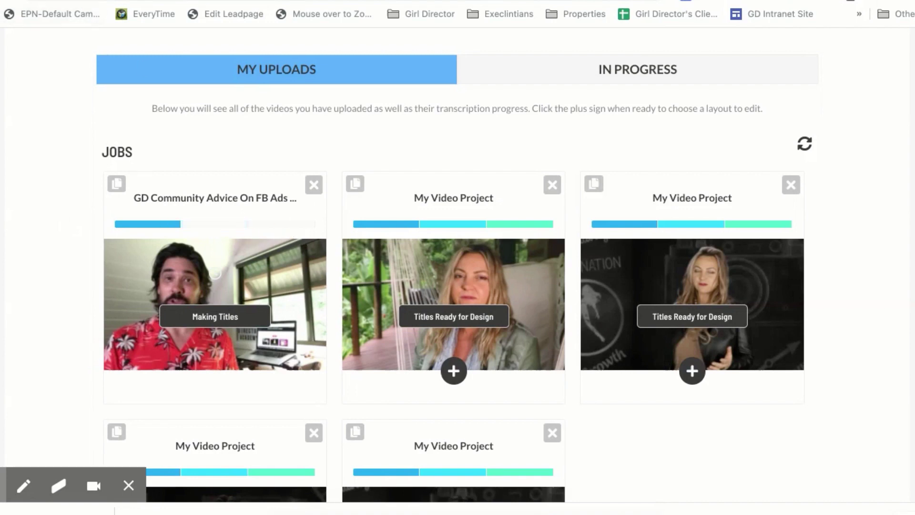
key(ctrl+Tab)
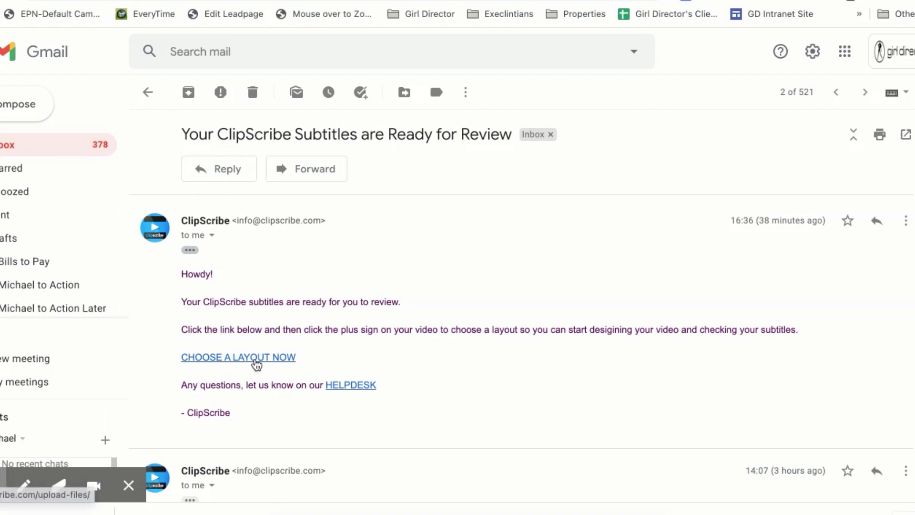
click(257, 364)
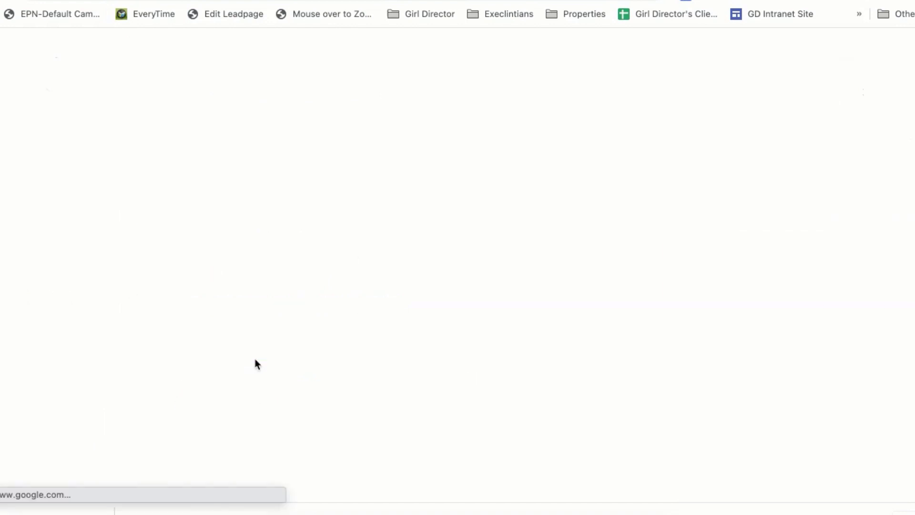
scroll(814, 277, down, 8)
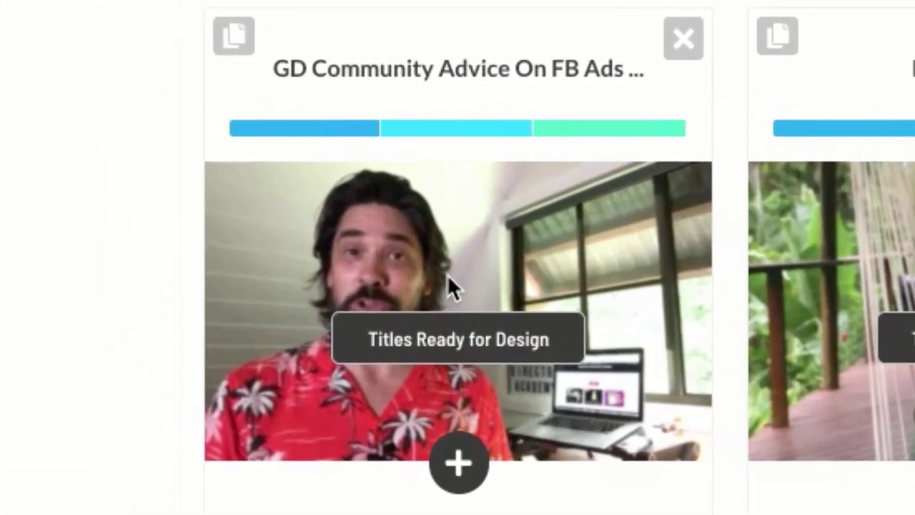
click(459, 463)
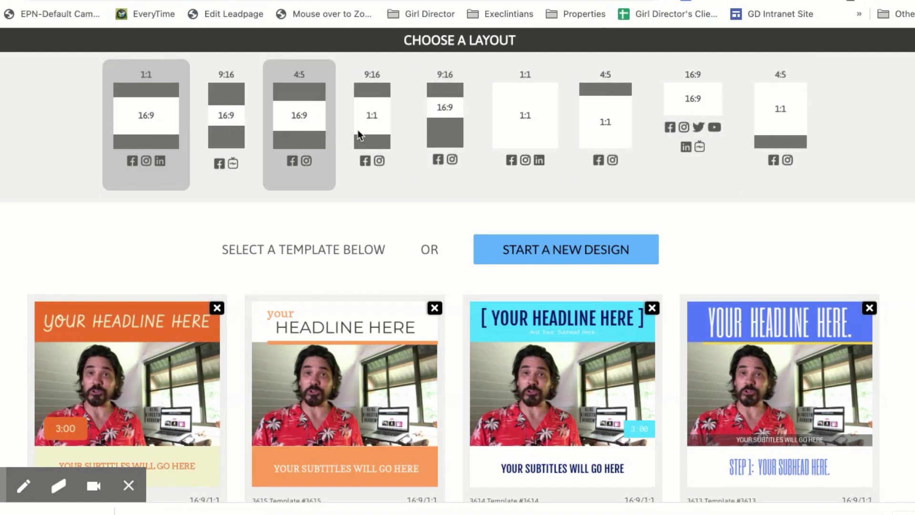
Choose the "Command Attention with Powerful Headlines" template for the 1:1 layout with 16:9 video.
scroll(901, 292, down, 3)
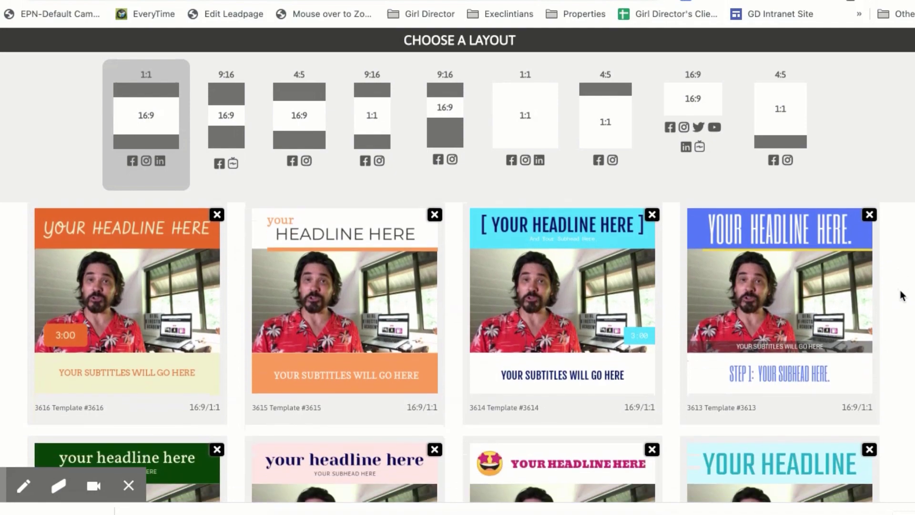
scroll(912, 358, down, 20)
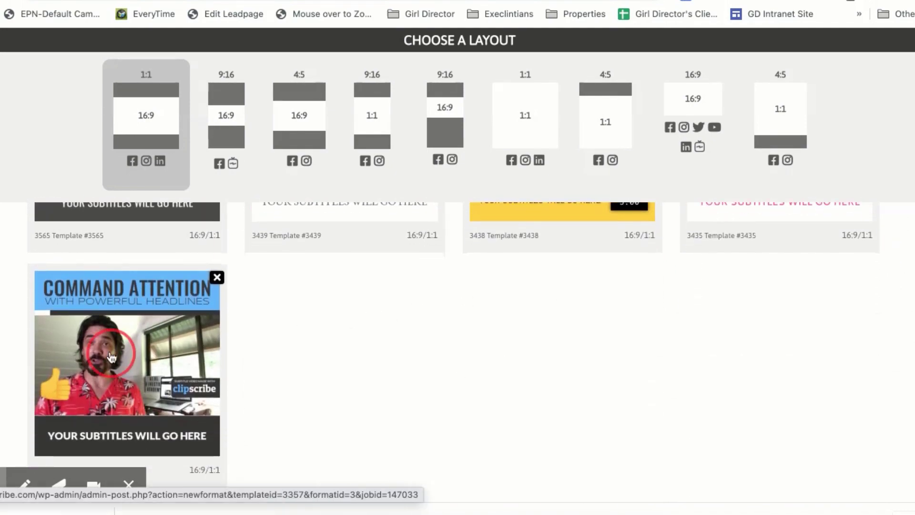
click(111, 357)
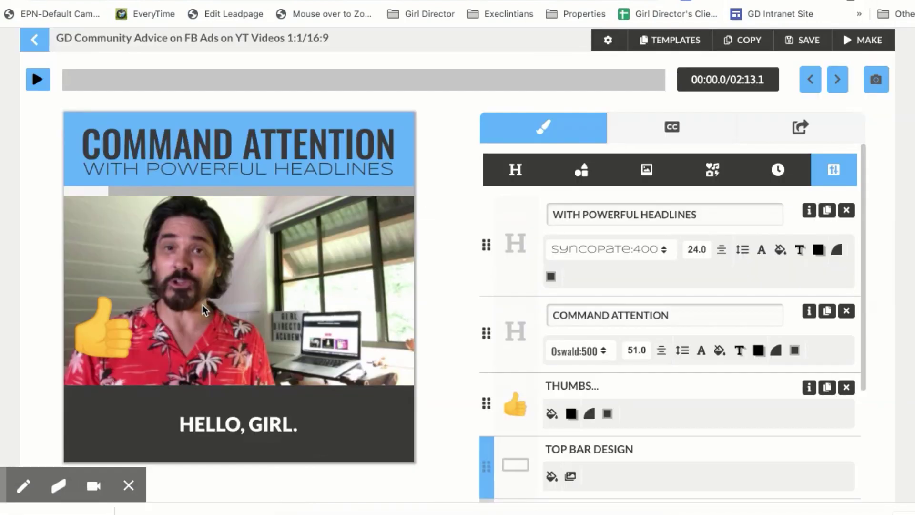
Change the two headings to NOW ON YOUTUBE and FREE FACEBOOK ADS TUTORIALS in Basic:400, and delete the thumbs-up graphic.
click(143, 143)
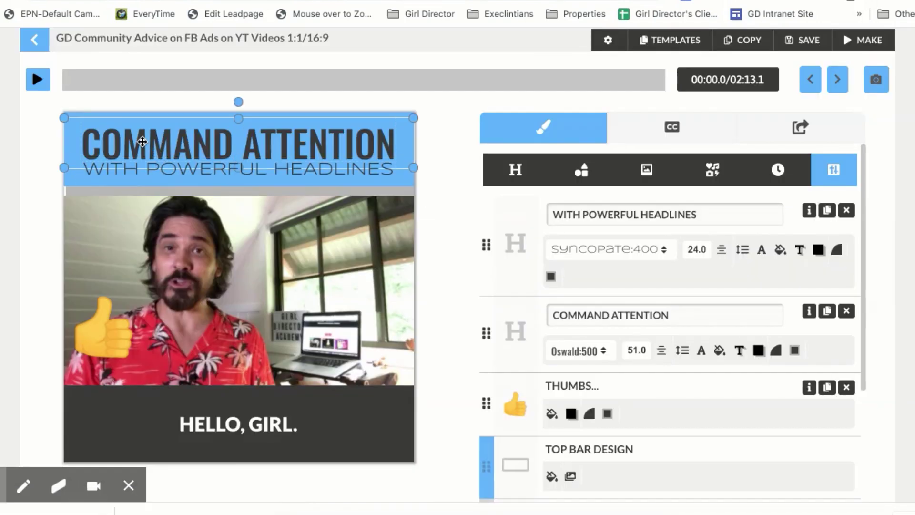
click(469, 173)
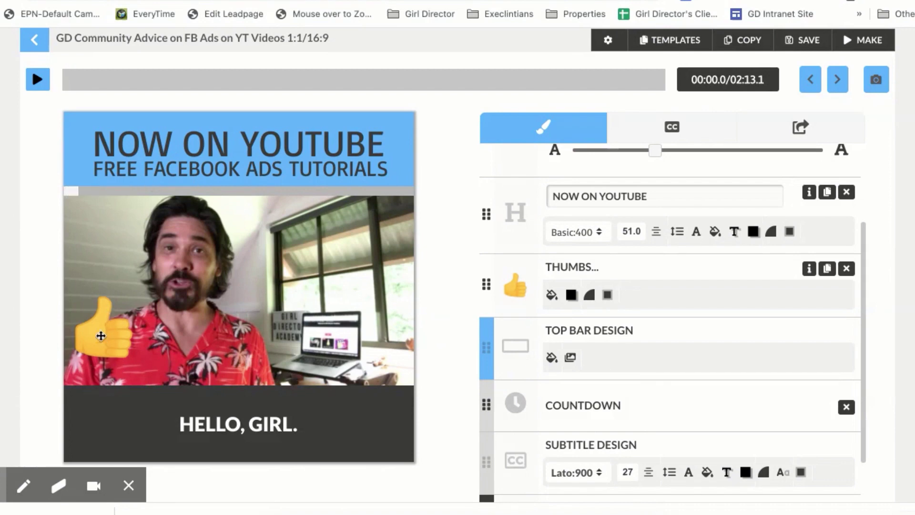
click(101, 335)
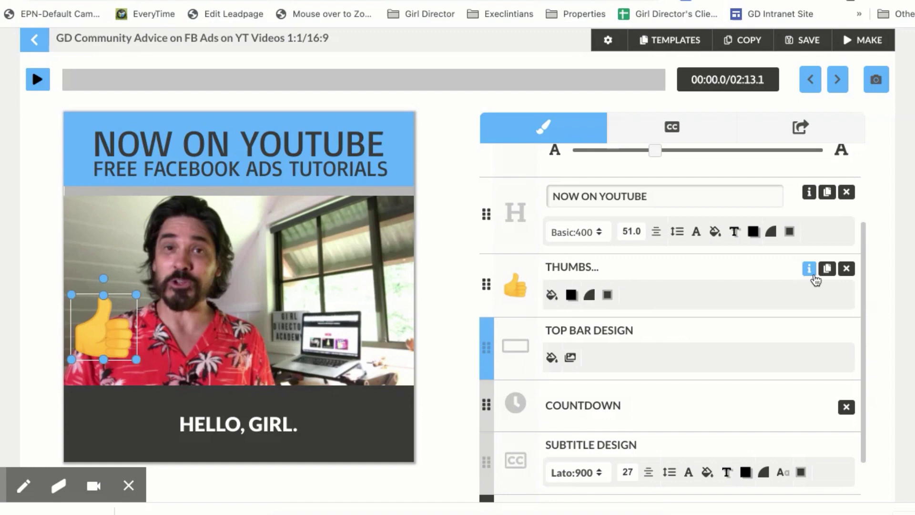
click(847, 270)
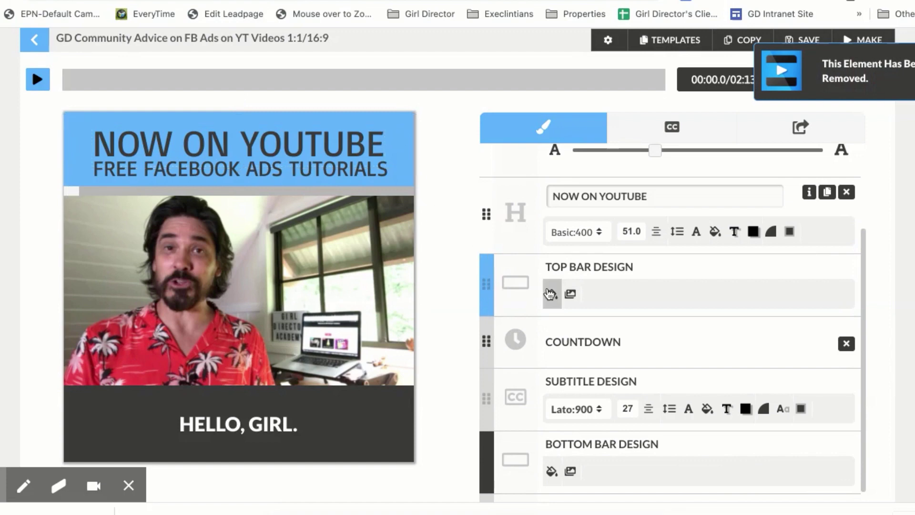
Set the top bar's fill colour to rgb(204, 153, 102).
click(552, 294)
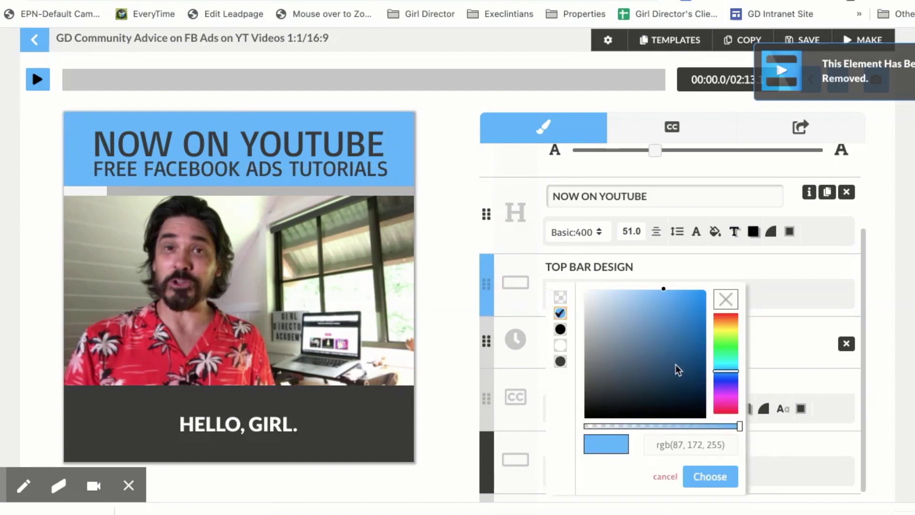
mouse_move(729, 372)
mouse_down()
mouse_move(725, 327)
mouse_move(730, 361)
mouse_up()
click(674, 445)
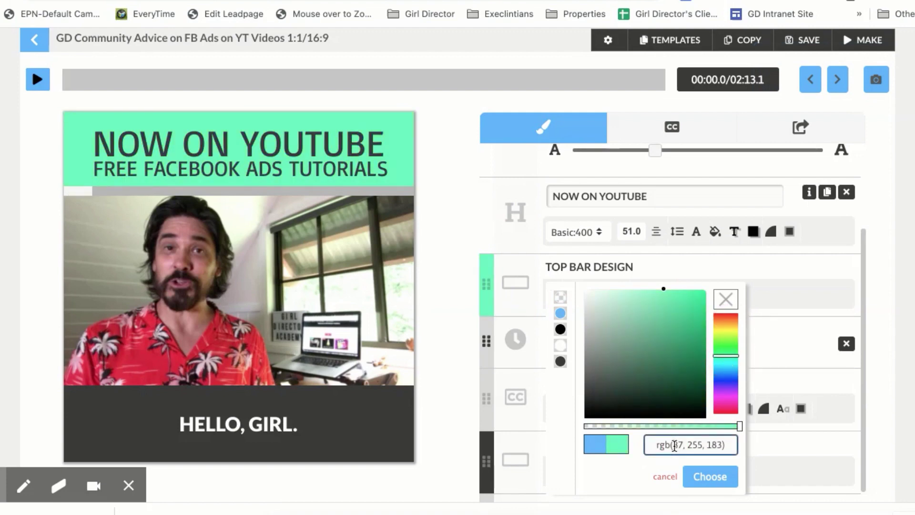
click(674, 445)
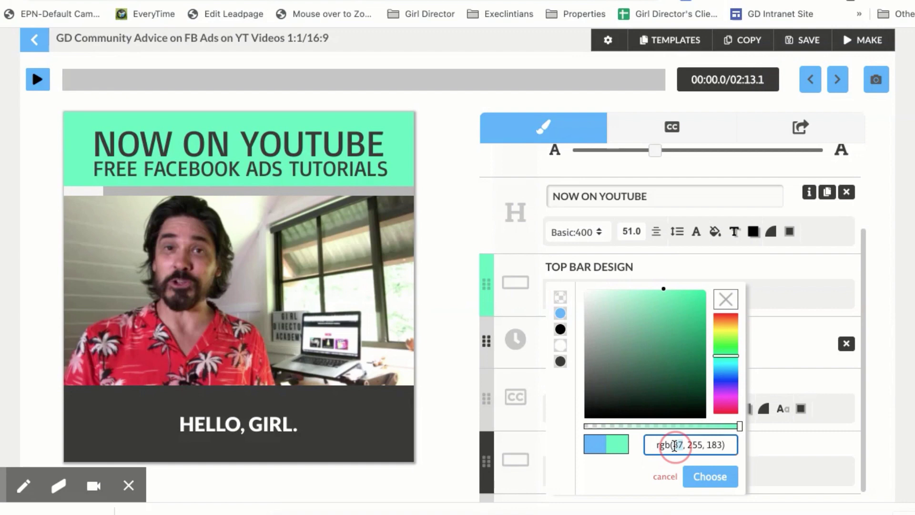
text(rgb(204, 153, 102))
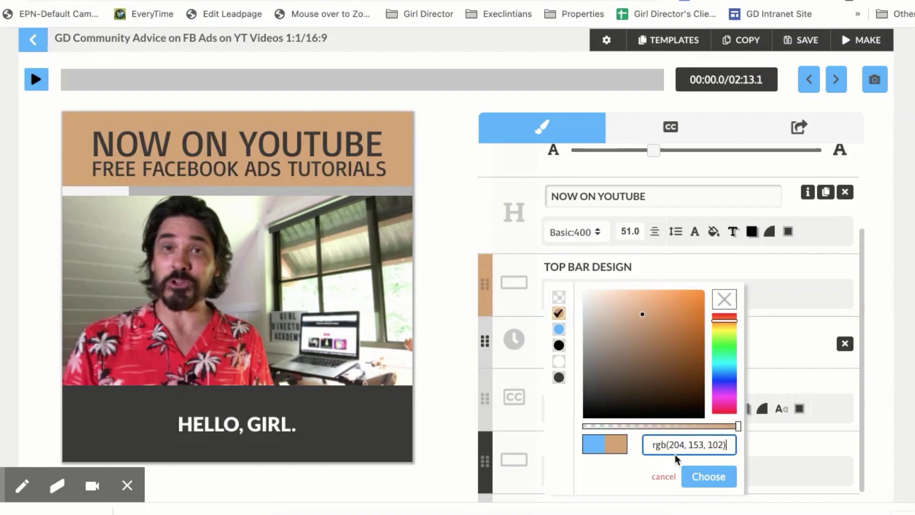
click(702, 481)
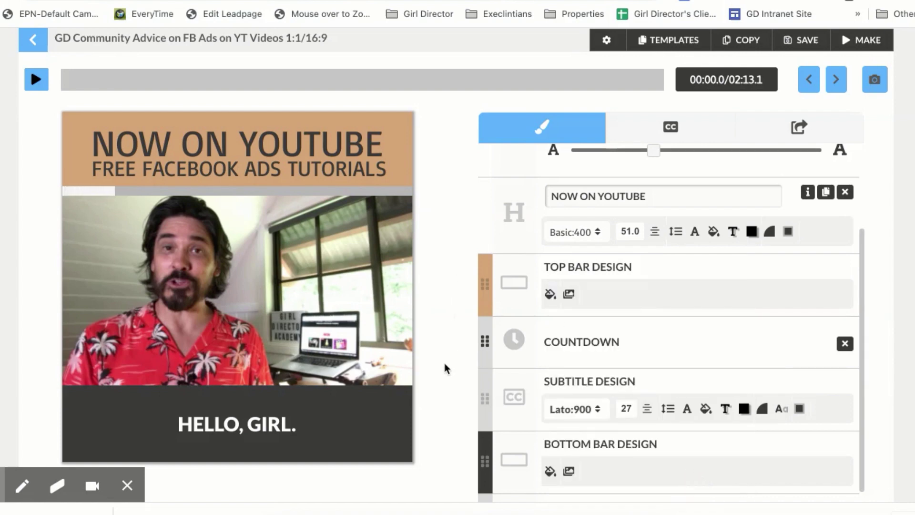
Remove the full stop from the first subtitle so it reads HELLO, GIRL.
scroll(445, 367, down, 3)
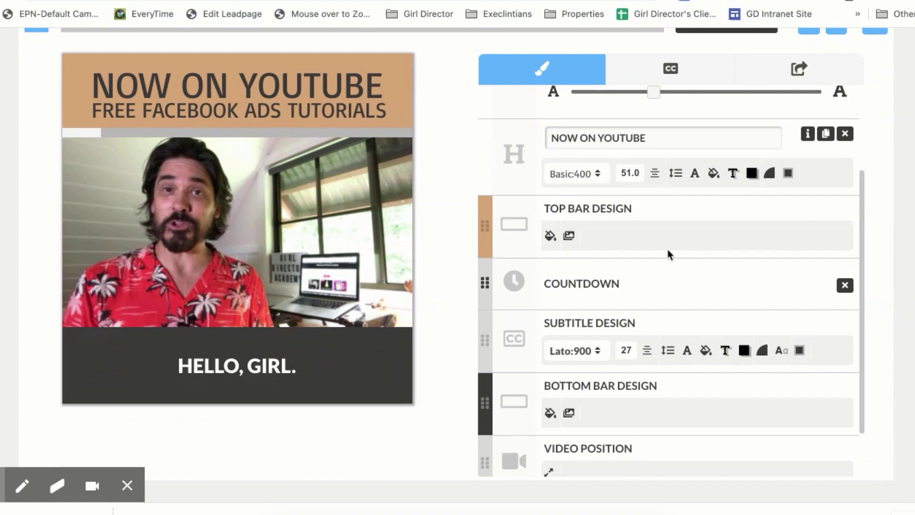
scroll(665, 253, up, 3)
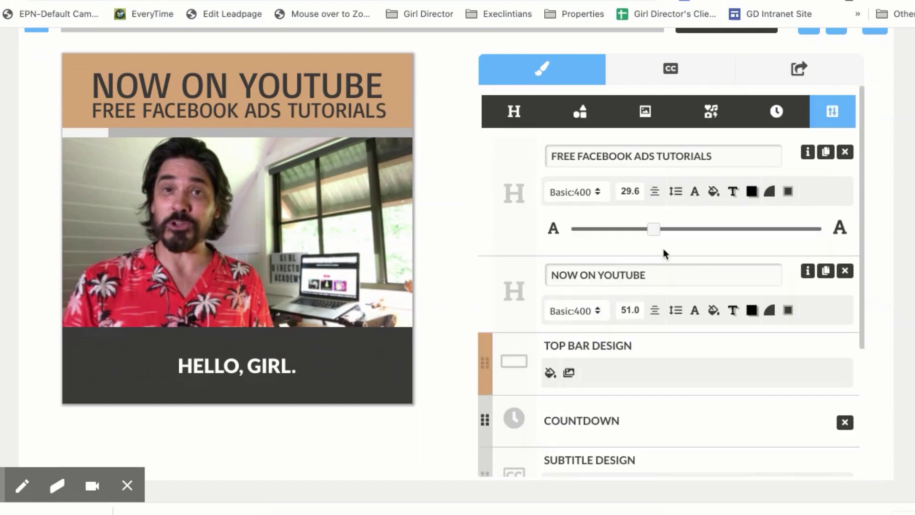
click(670, 68)
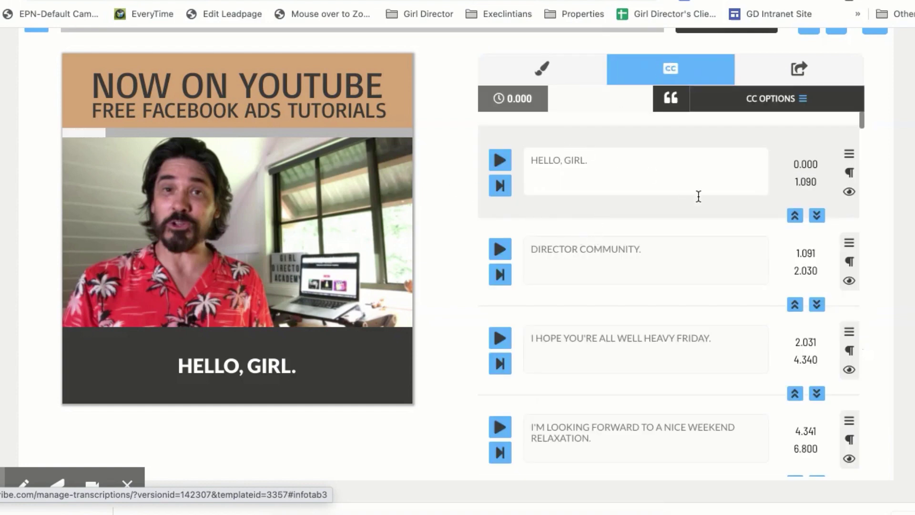
click(600, 160)
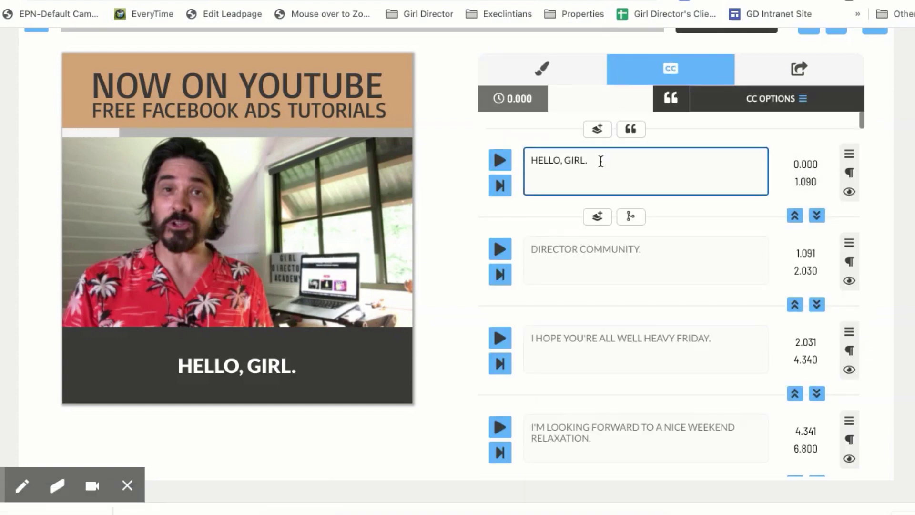
key(BackSpace)
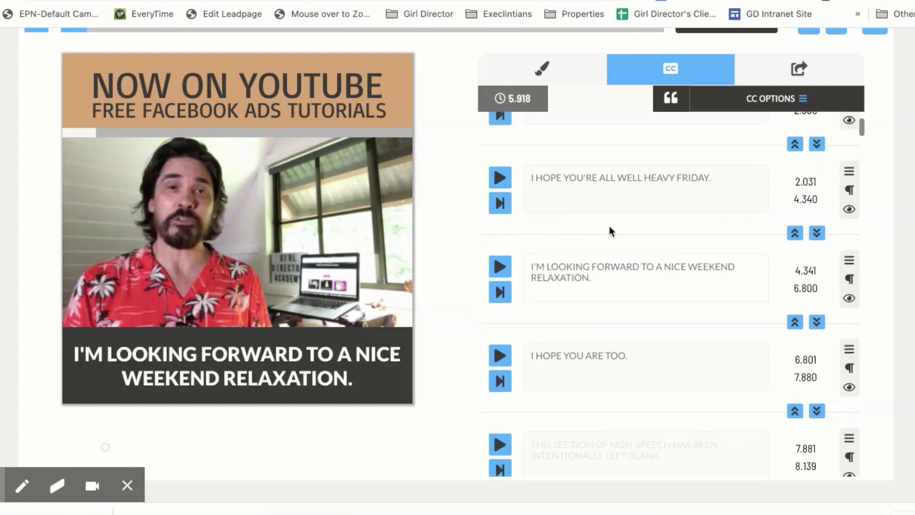
Correct HEAVY to HAPPY in the third subtitle so it reads I HOPE YOU'RE ALL WELL HAPPY FRIDAY.
scroll(611, 231, up, 2)
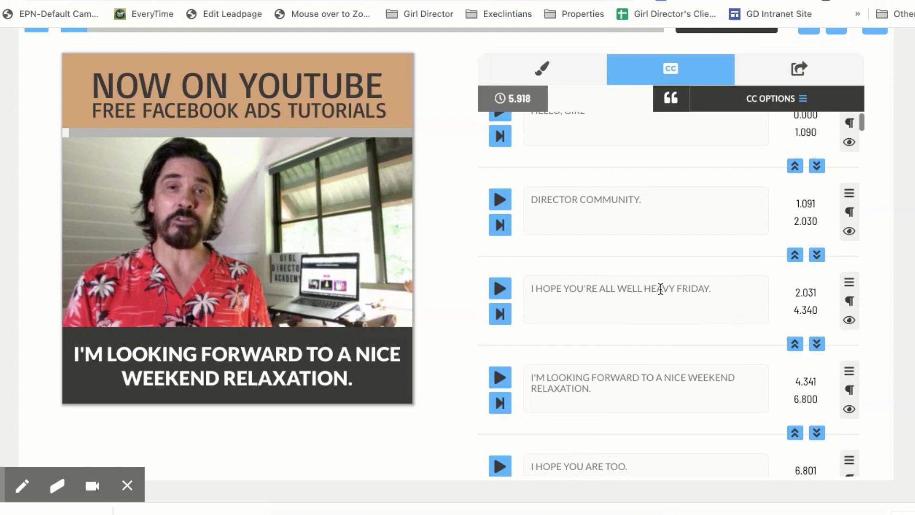
click(707, 305)
click(659, 290)
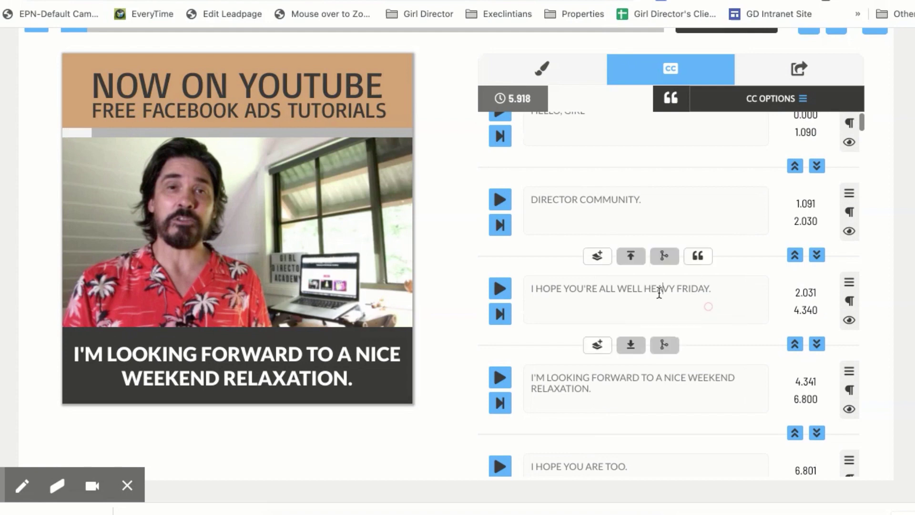
key(Right)
key(Right)
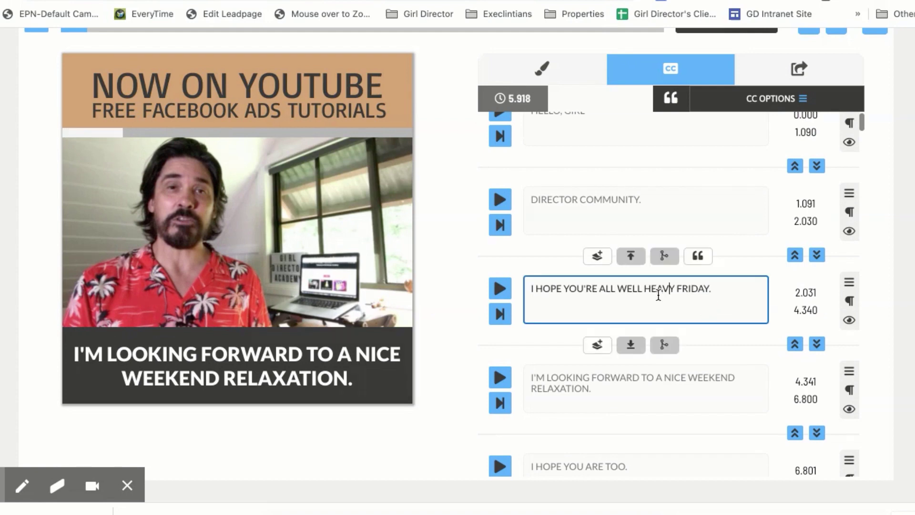
key(BackSpace)
key(BackSpace)
key(BackSpace)
key(BackSpace)
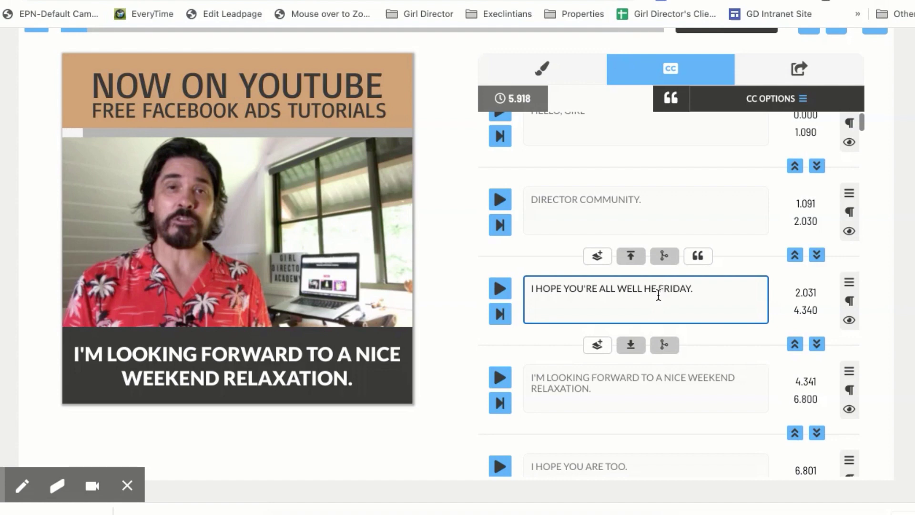
text(APPY)
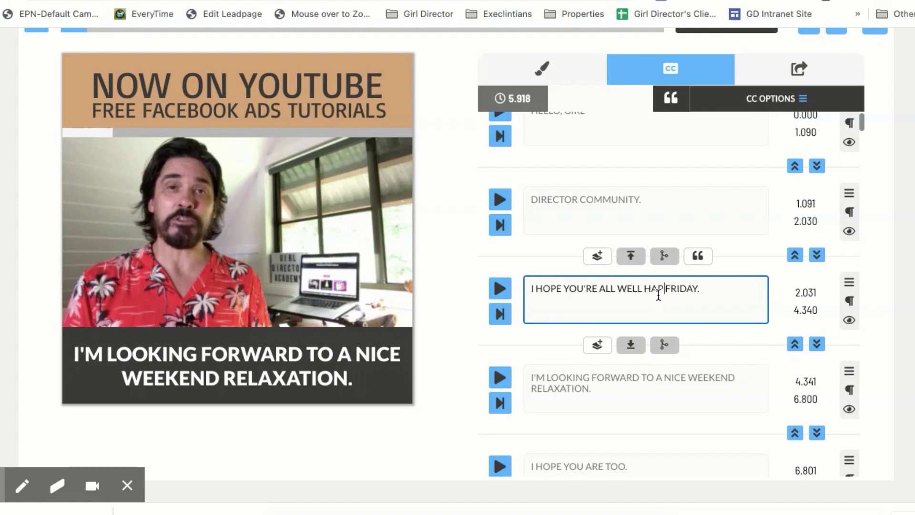
scroll(715, 215, up, 3)
click(759, 158)
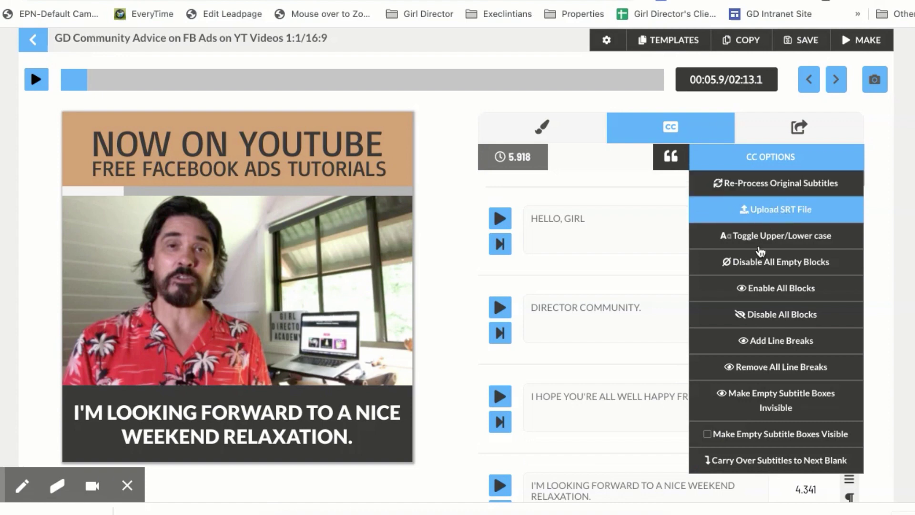
click(883, 185)
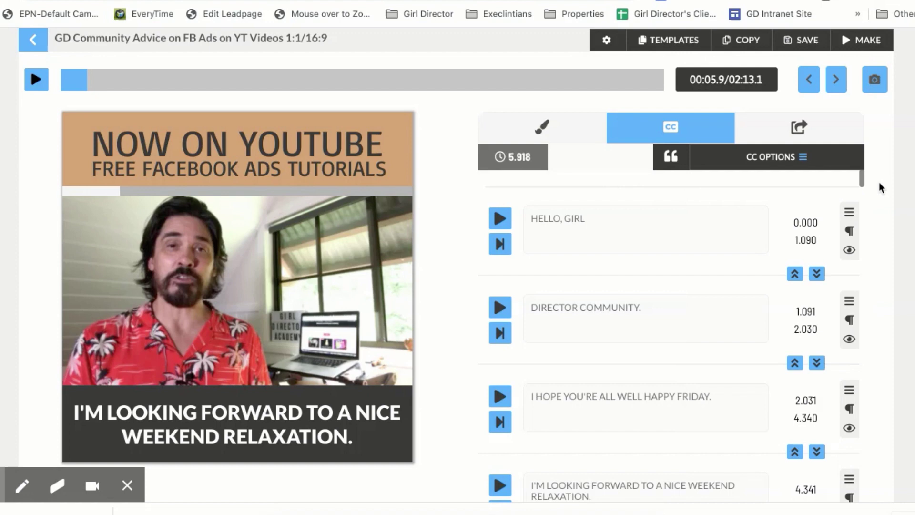
scroll(881, 187, down, 2)
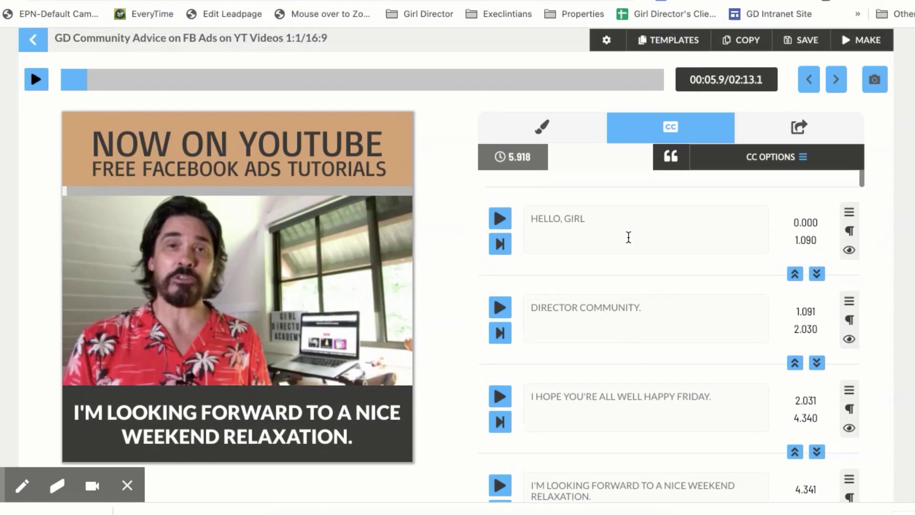
Make the captioned video and download the finished MP4 file.
click(882, 38)
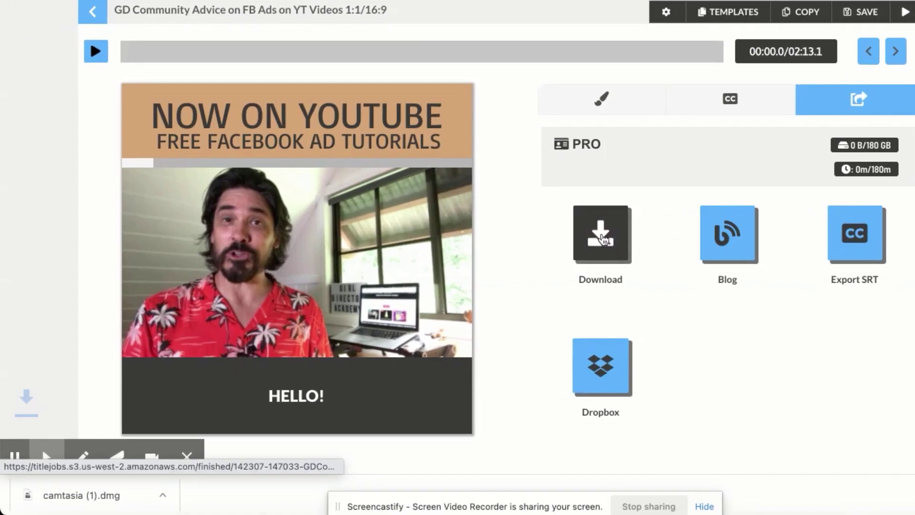
click(548, 265)
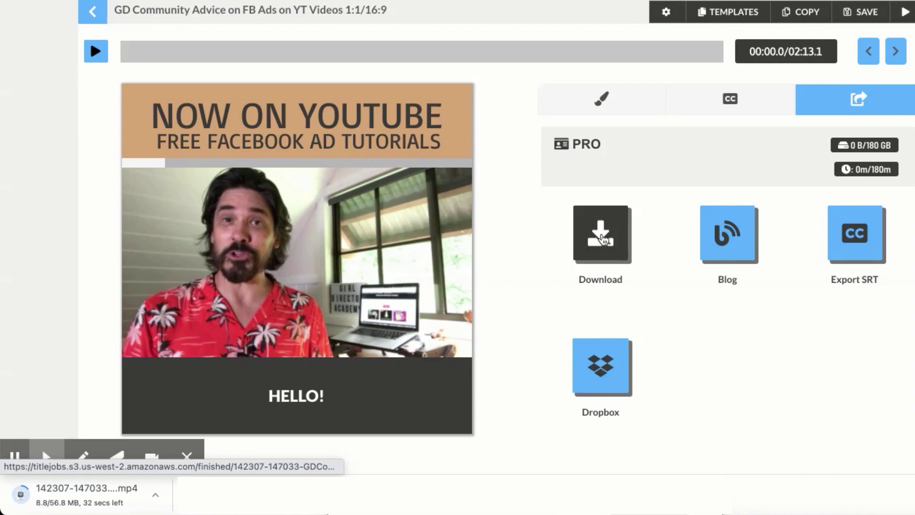